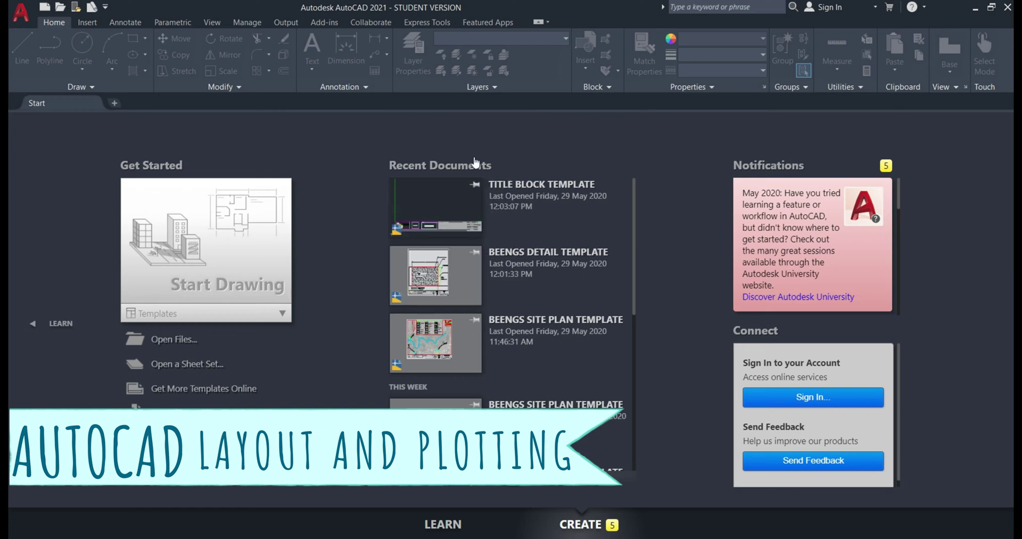
- Open a new blank Drawing1 from the Start Drawing tile on the Start tab
{"action": "left_click", "coordinate": [179, 287]}
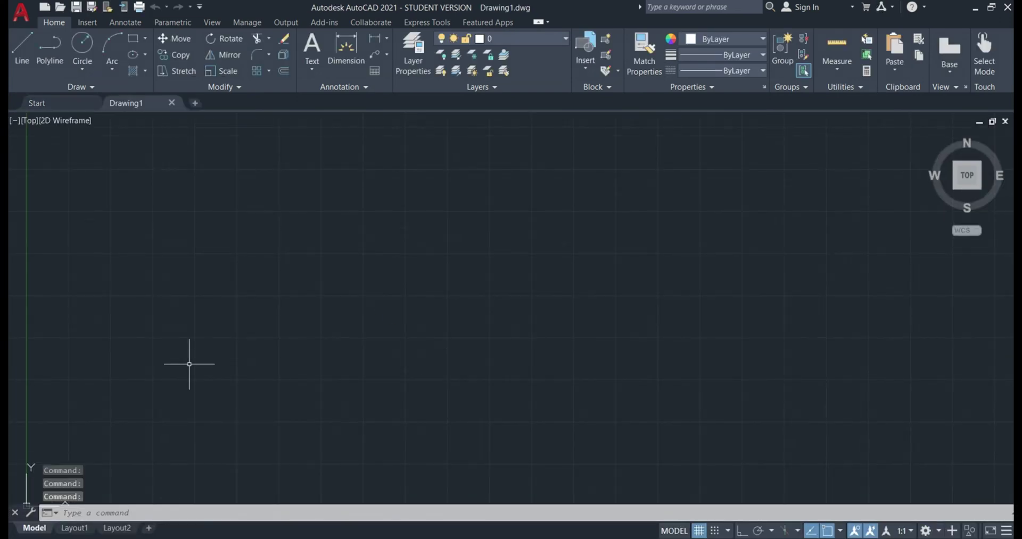
- Set insertion scale units to Millimeters via UNITS, then switch to the Layout1 sheet
{"action": "type", "text": "UNIT"}
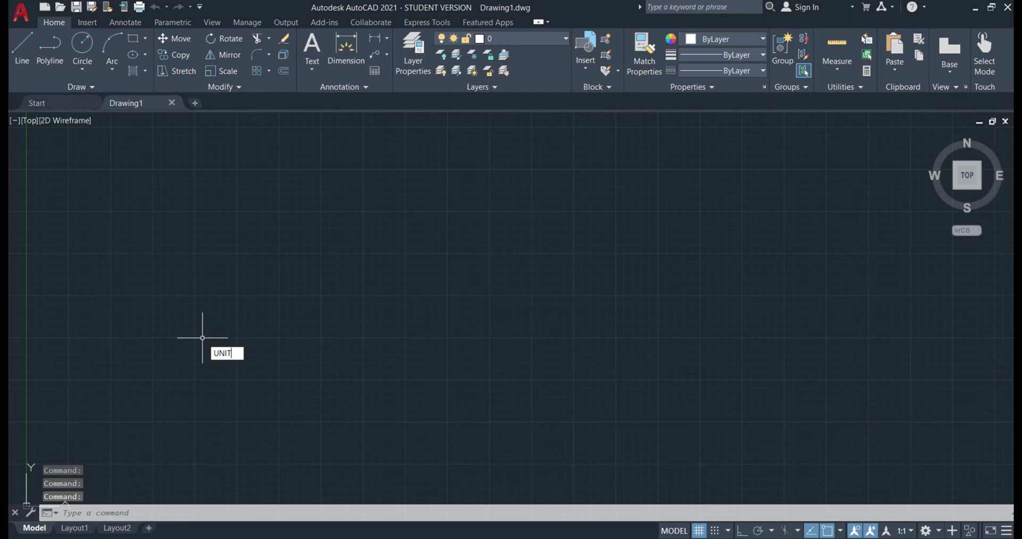
{"action": "type", "text": "S"}
{"action": "key", "text": "Return"}
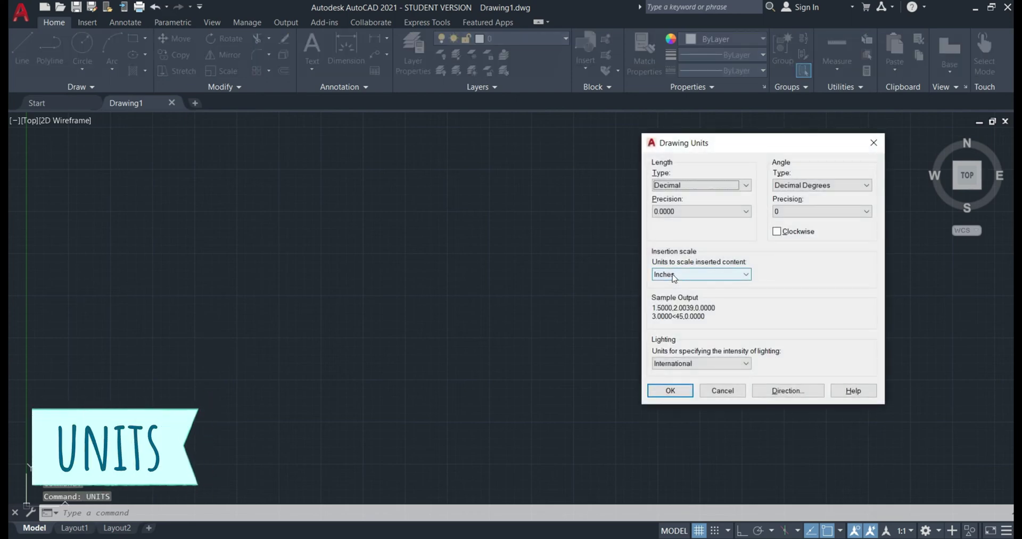
{"action": "left_click", "coordinate": [674, 276]}
{"action": "left_click", "coordinate": [686, 325]}
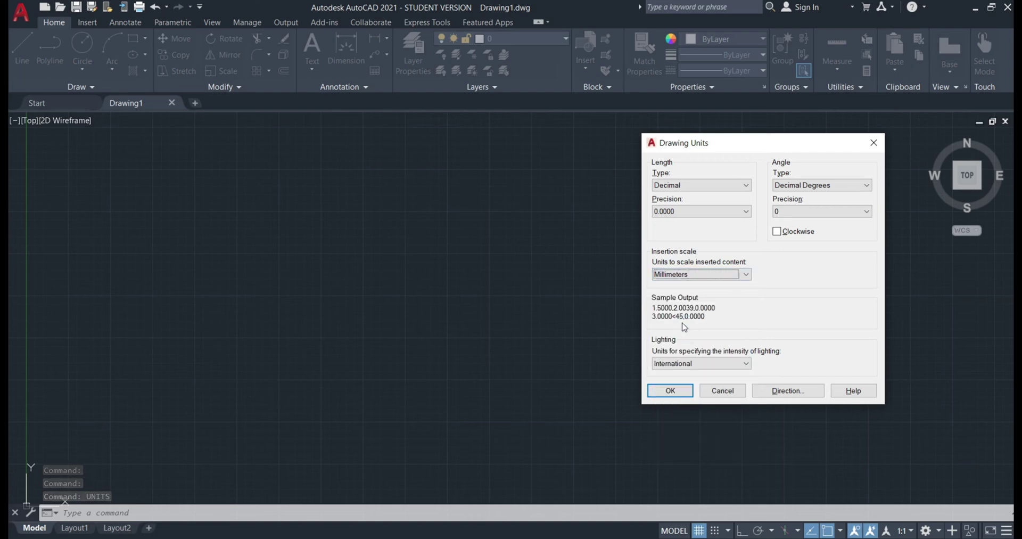
{"action": "left_click", "coordinate": [670, 391]}
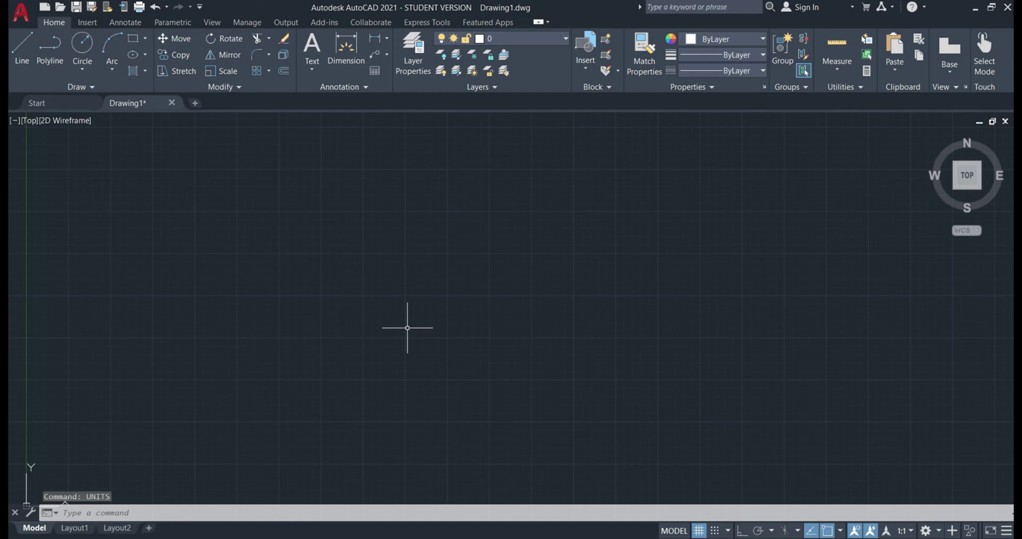
{"action": "left_click", "coordinate": [73, 527]}
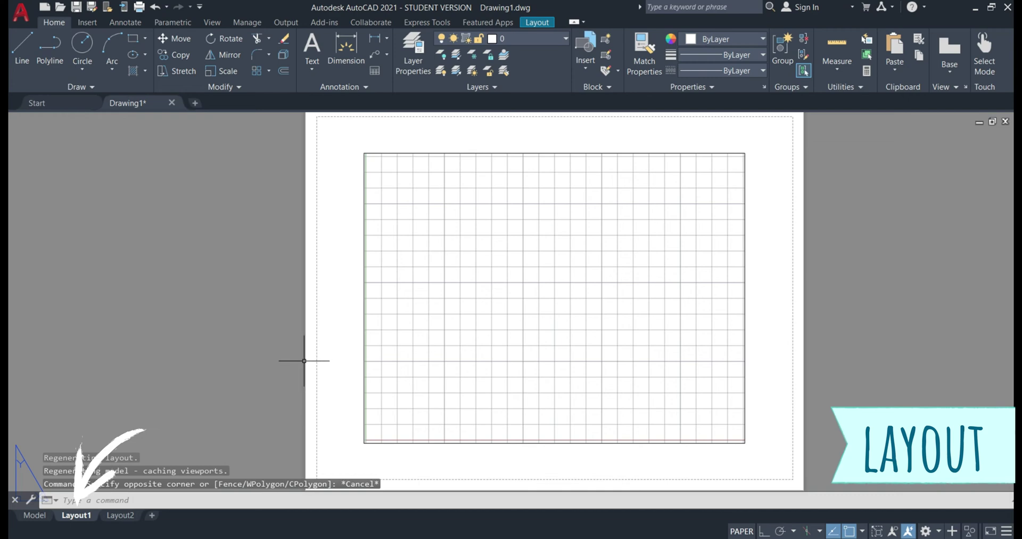
- Create a new page setup named A3 for Layout1 in the Page Setup Manager
{"action": "right_click", "coordinate": [83, 521]}
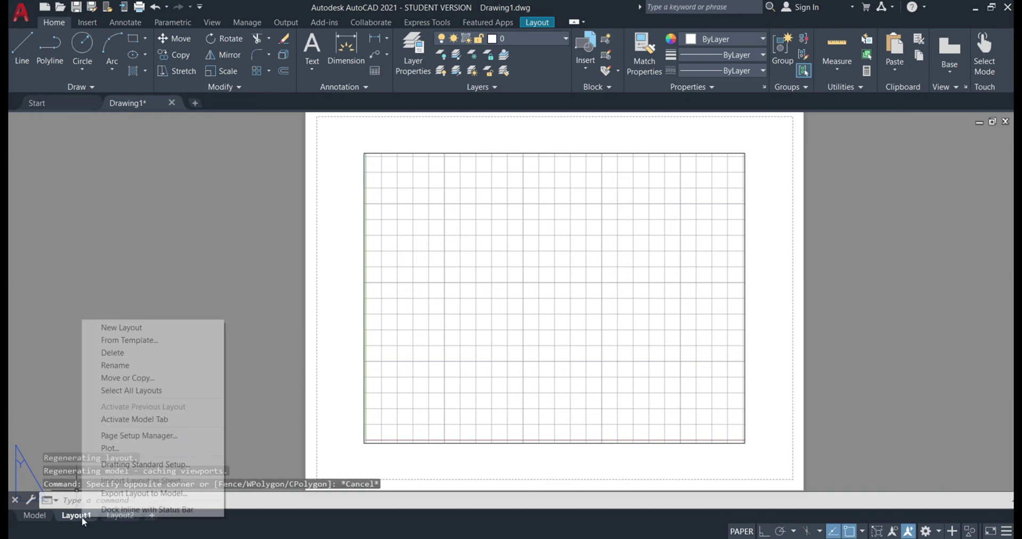
{"action": "left_click", "coordinate": [140, 437]}
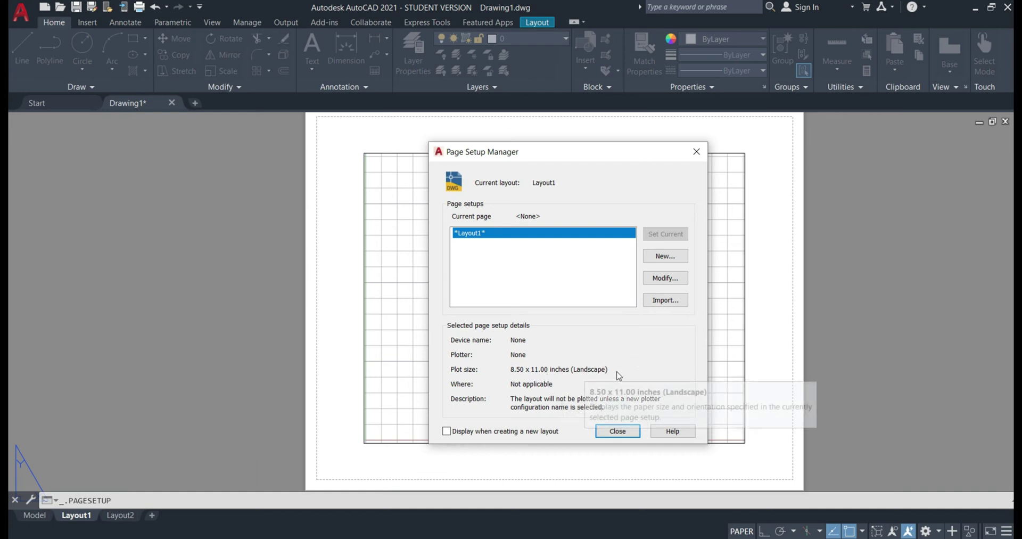
{"action": "left_click", "coordinate": [619, 270]}
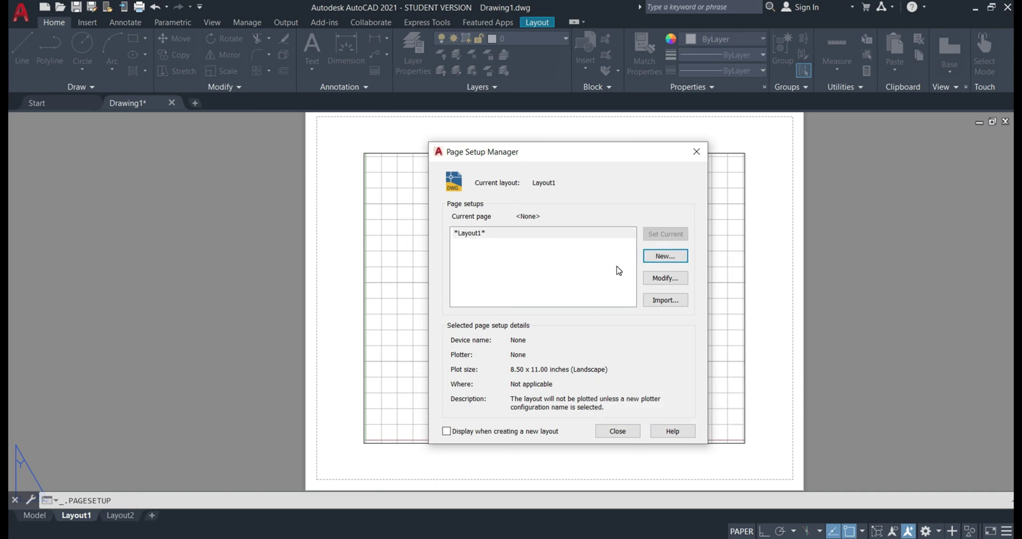
{"action": "left_click", "coordinate": [664, 256]}
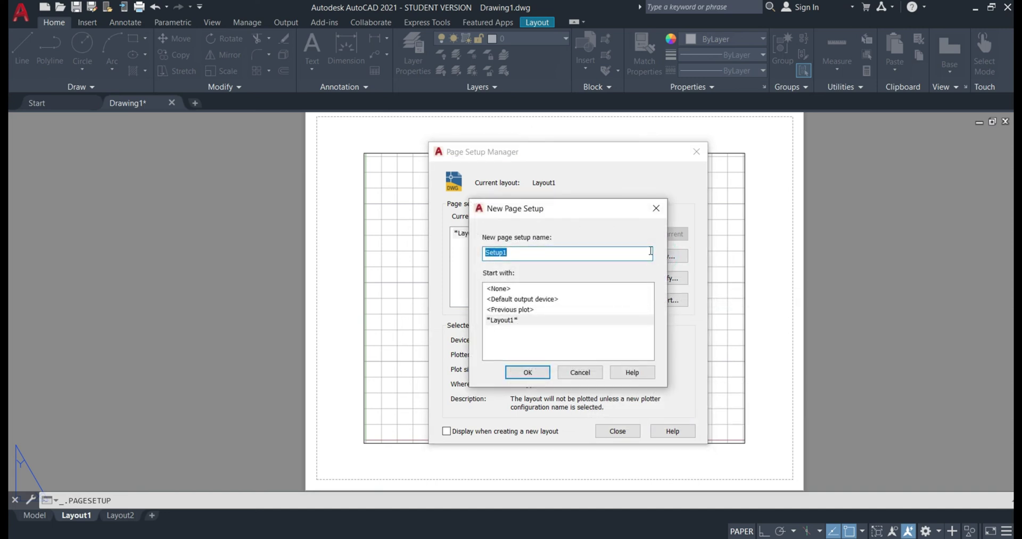
{"action": "type", "text": "A3"}
{"action": "left_click", "coordinate": [527, 372]}
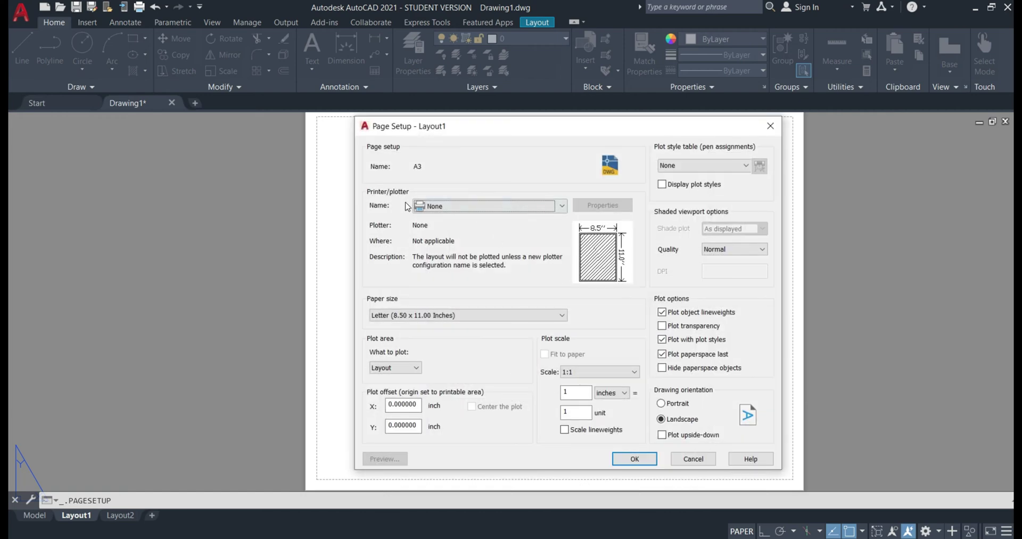
- Choose DWG To PDF.pc3 as the printer and ISO full bleed A3 (420 x 297 mm) paper
{"action": "left_click", "coordinate": [485, 207]}
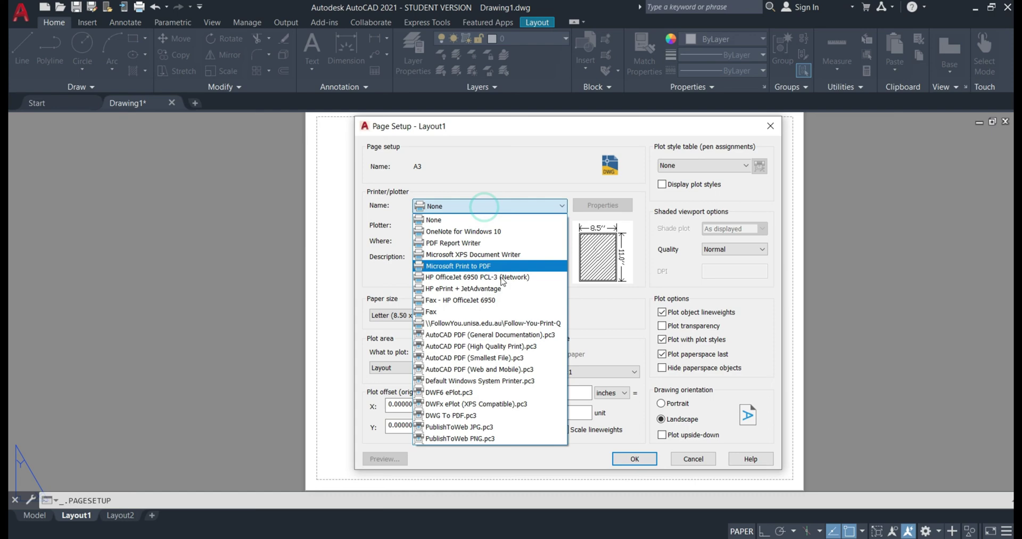
{"action": "left_click", "coordinate": [494, 416]}
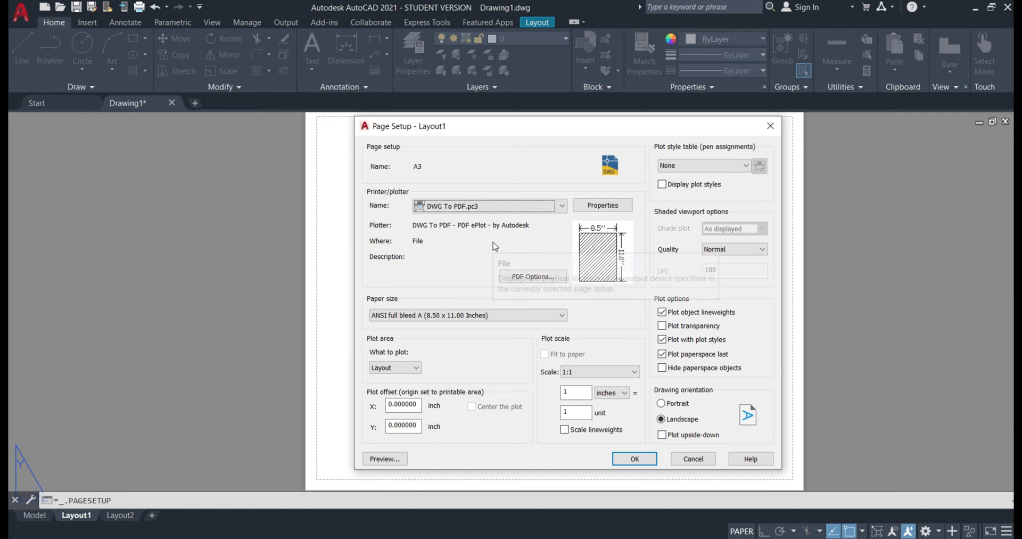
{"action": "left_click", "coordinate": [464, 319]}
{"action": "scroll", "coordinate": [501, 257], "scroll_direction": "up", "scroll_amount": 4}
{"action": "scroll", "coordinate": [500, 257], "scroll_direction": "up", "scroll_amount": 11}
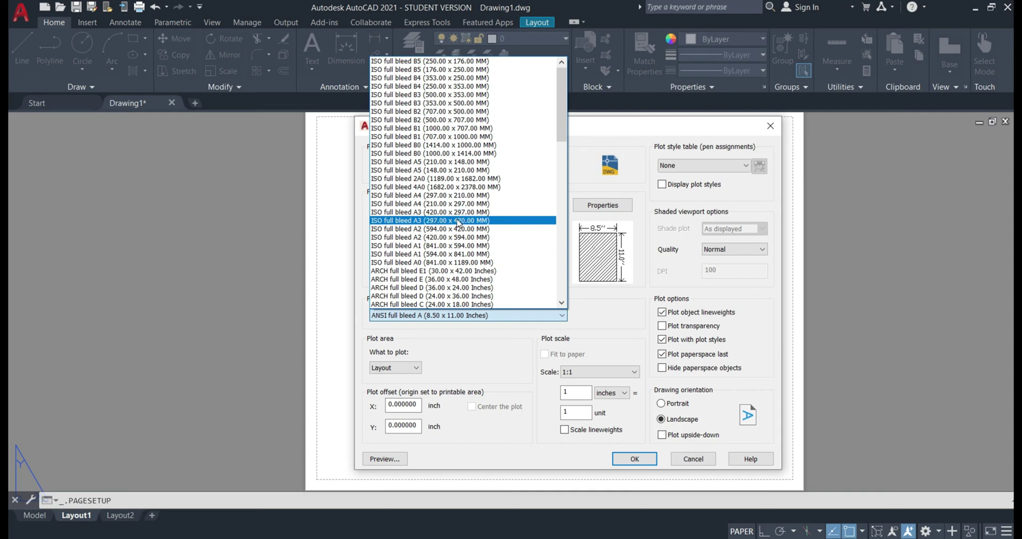
{"action": "left_click", "coordinate": [445, 211]}
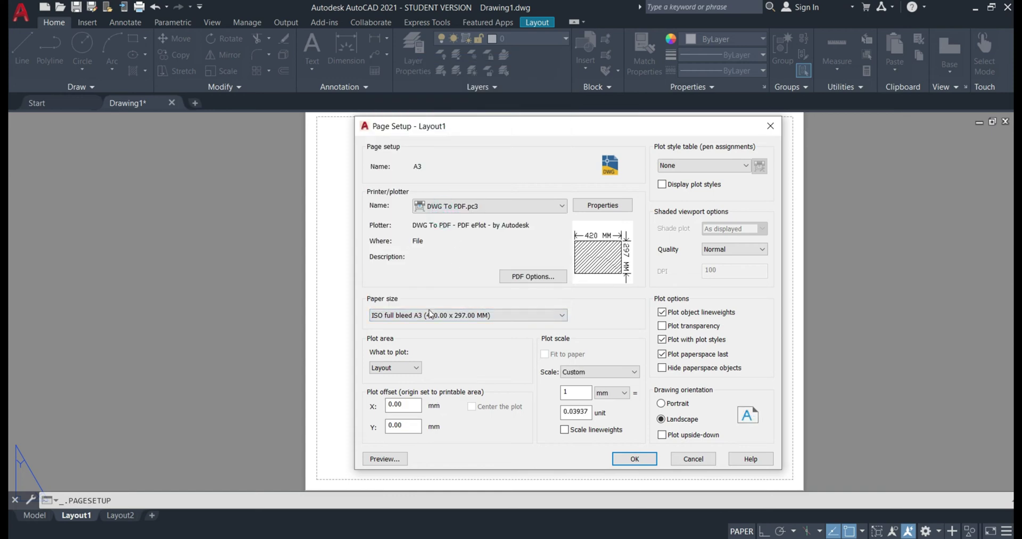
- Use BEENGS STYLE.ctb, plot Extents centred at 1:1 scale, and preview the result
{"action": "left_click", "coordinate": [698, 164]}
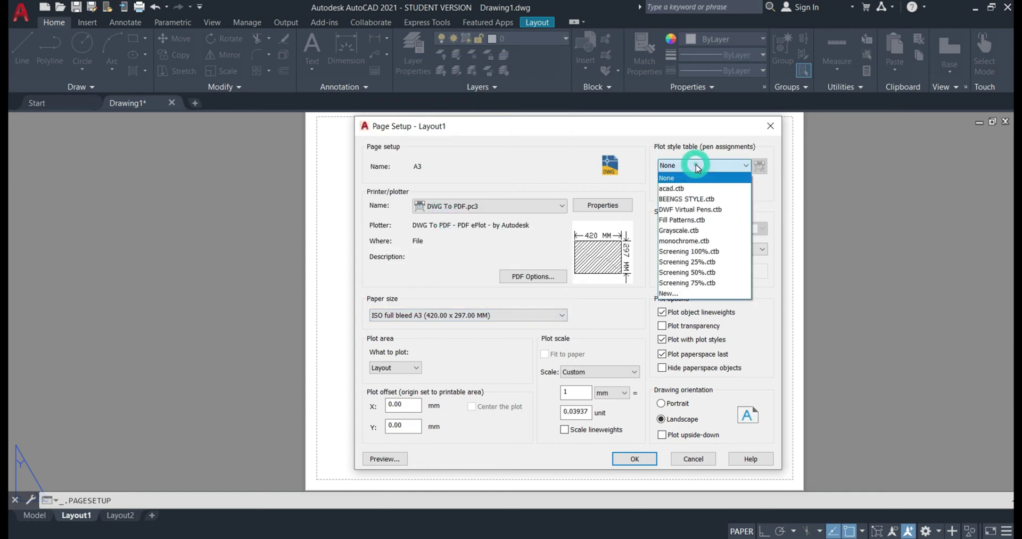
{"action": "left_click", "coordinate": [691, 198]}
{"action": "left_click", "coordinate": [404, 368]}
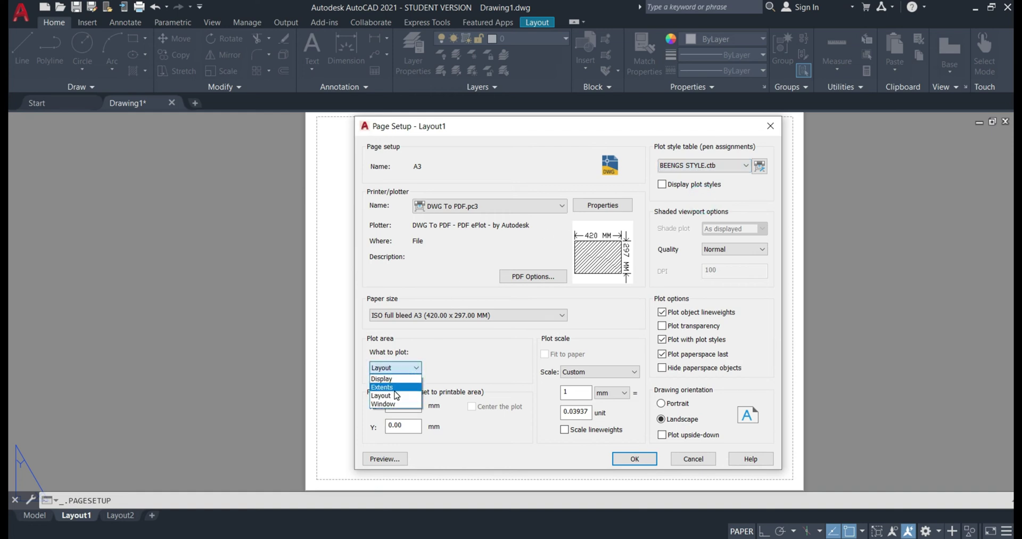
{"action": "left_click", "coordinate": [395, 388]}
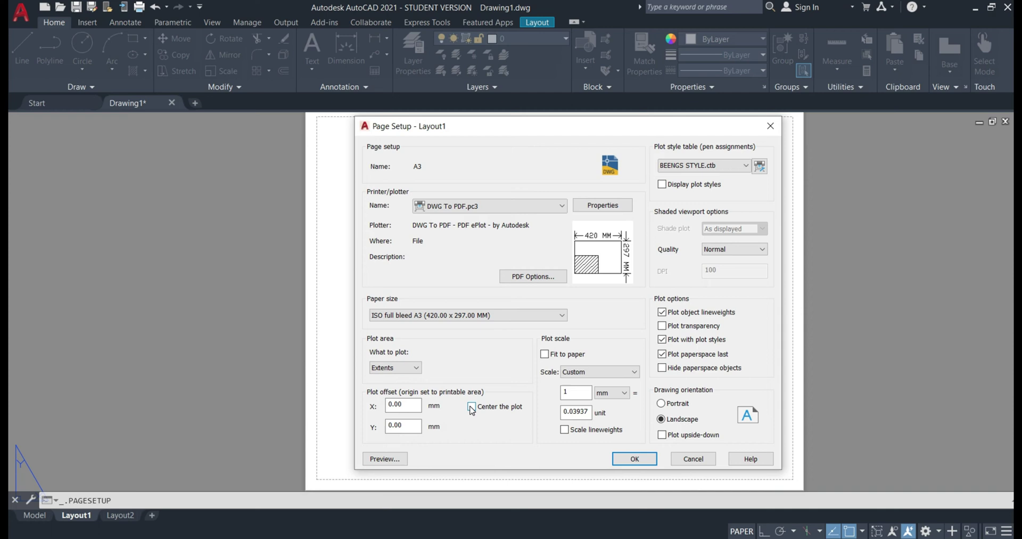
{"action": "left_click", "coordinate": [471, 406]}
{"action": "left_click", "coordinate": [578, 370]}
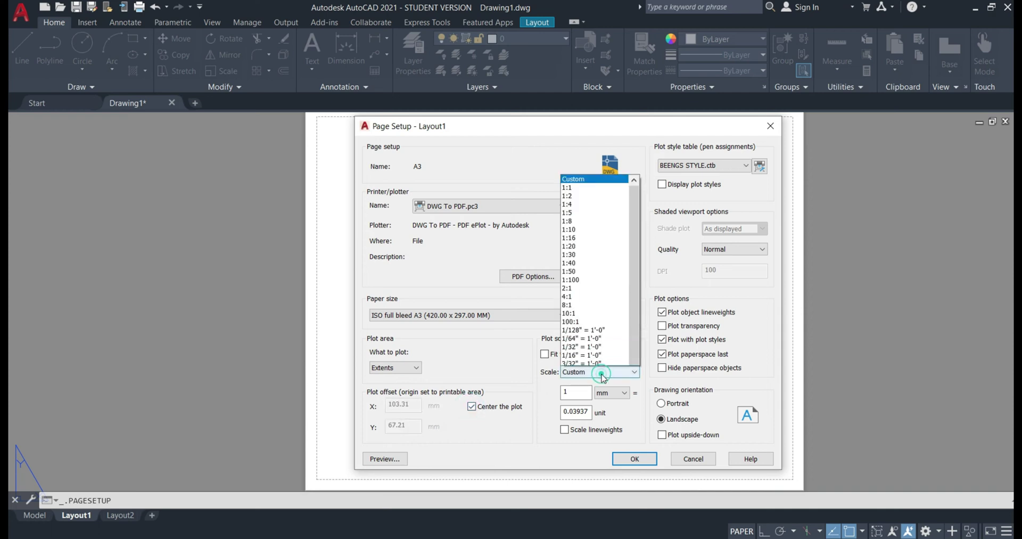
{"action": "left_click", "coordinate": [593, 128]}
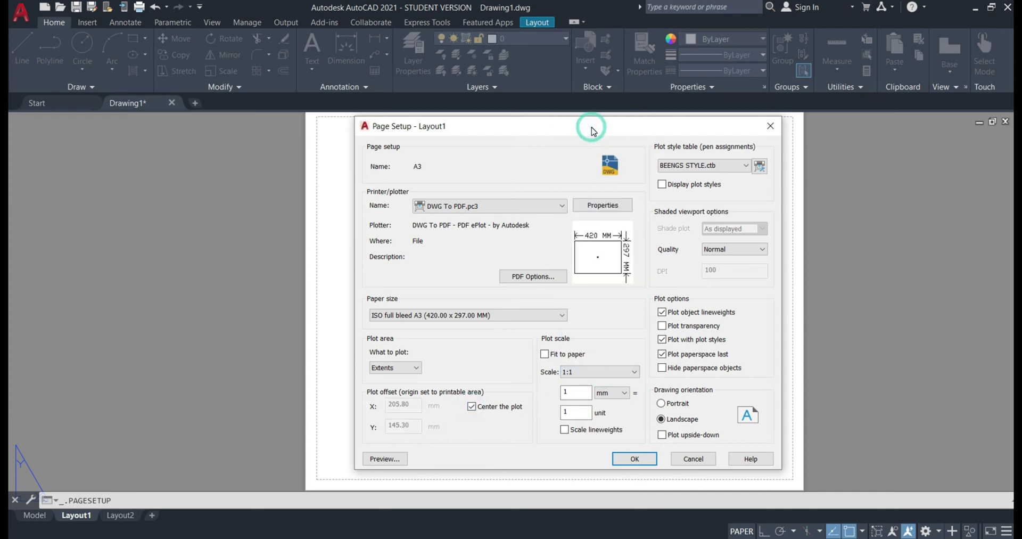
{"action": "left_click", "coordinate": [397, 459]}
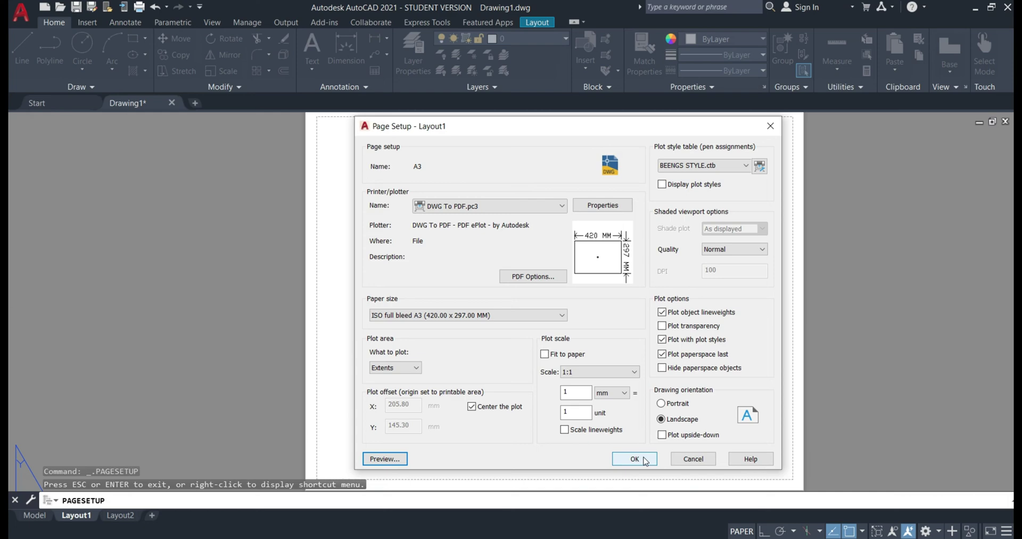
- Save the A3 page setup and set it current for Layout1
{"action": "left_click", "coordinate": [645, 459]}
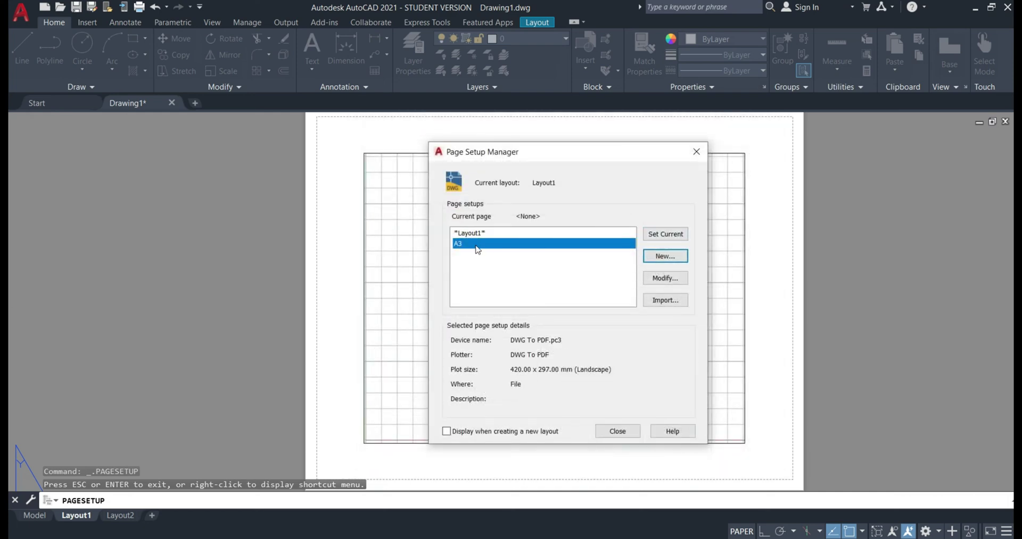
{"action": "left_click", "coordinate": [681, 237]}
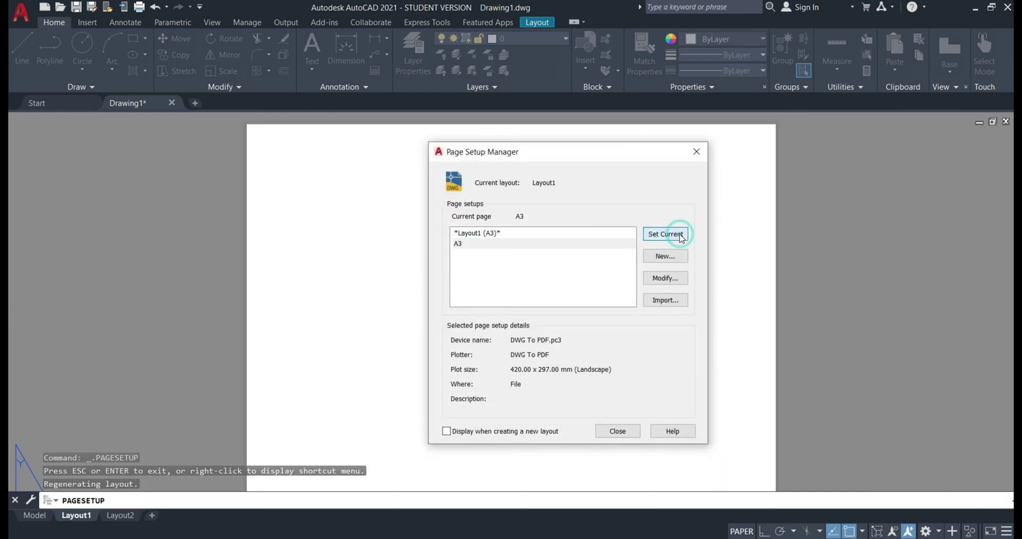
{"action": "left_click", "coordinate": [618, 431]}
- Select Layout1's viewport and pull its top-left corner to the sheet's top-left margin
{"action": "middle_click_drag", "start_coordinate": [554, 347], "coordinate": [562, 302]}
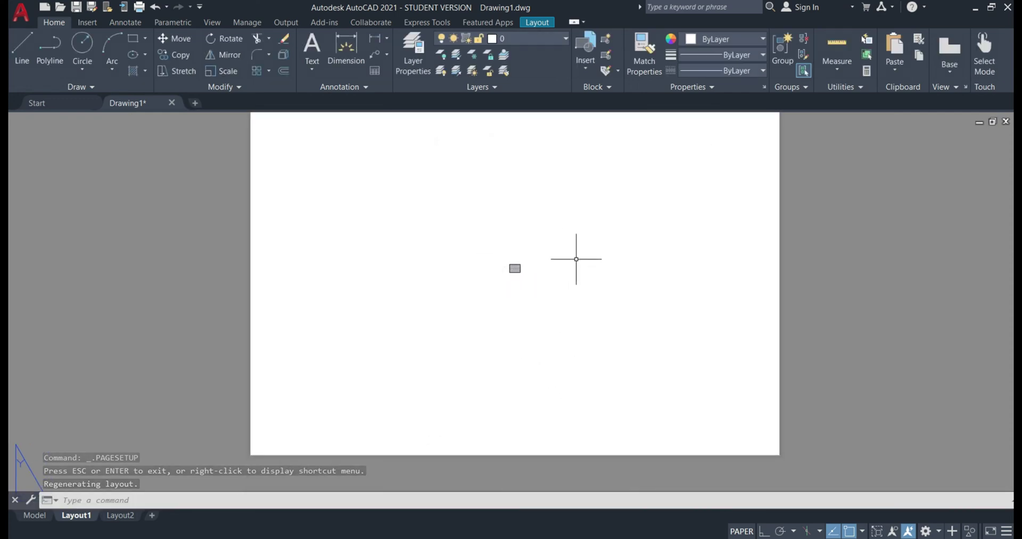
{"action": "left_click", "coordinate": [531, 257]}
{"action": "left_click", "coordinate": [499, 278]}
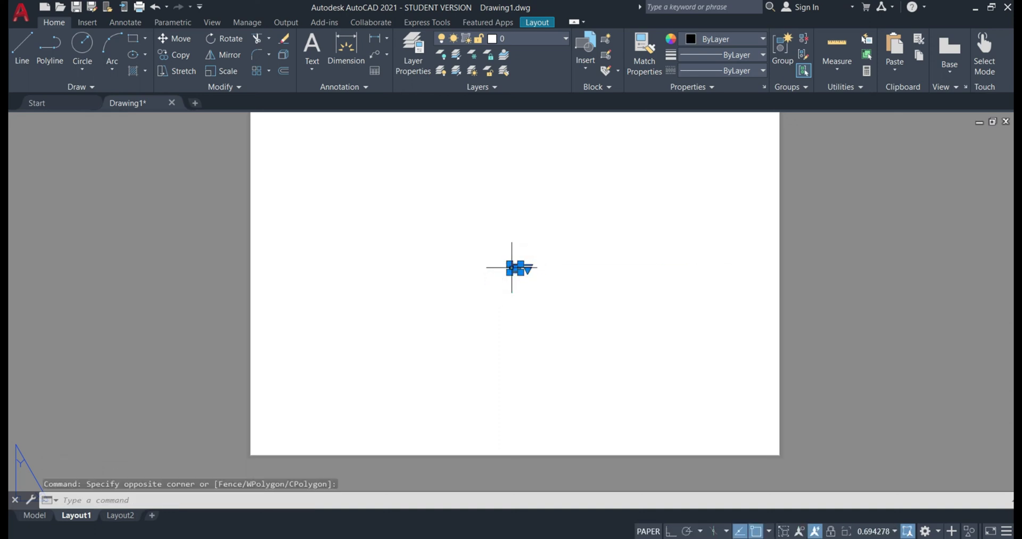
{"action": "scroll", "coordinate": [506, 265], "scroll_direction": "up", "scroll_amount": 5}
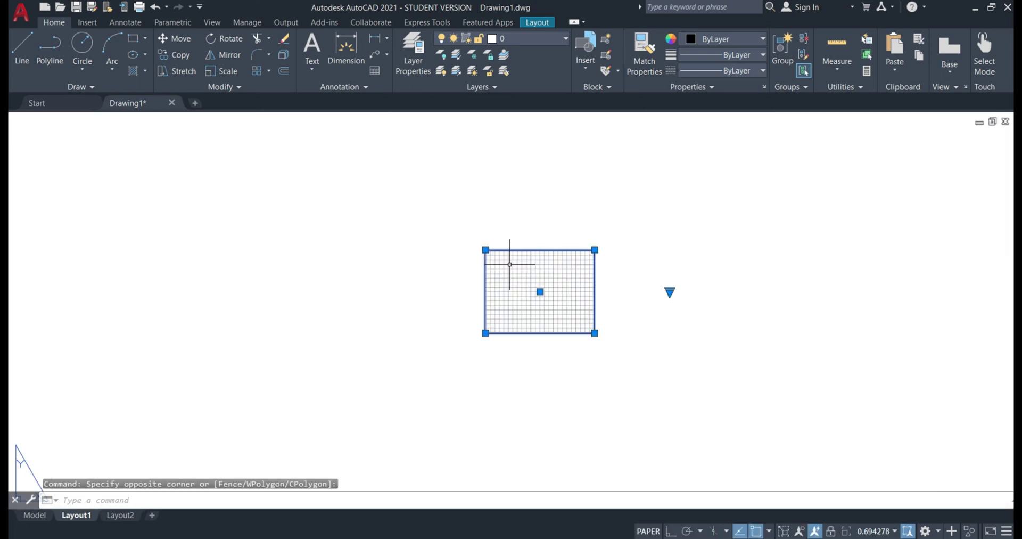
{"action": "left_click", "coordinate": [485, 249]}
{"action": "scroll", "coordinate": [463, 229], "scroll_direction": "down", "scroll_amount": 5}
{"action": "scroll", "coordinate": [447, 223], "scroll_direction": "down", "scroll_amount": 5}
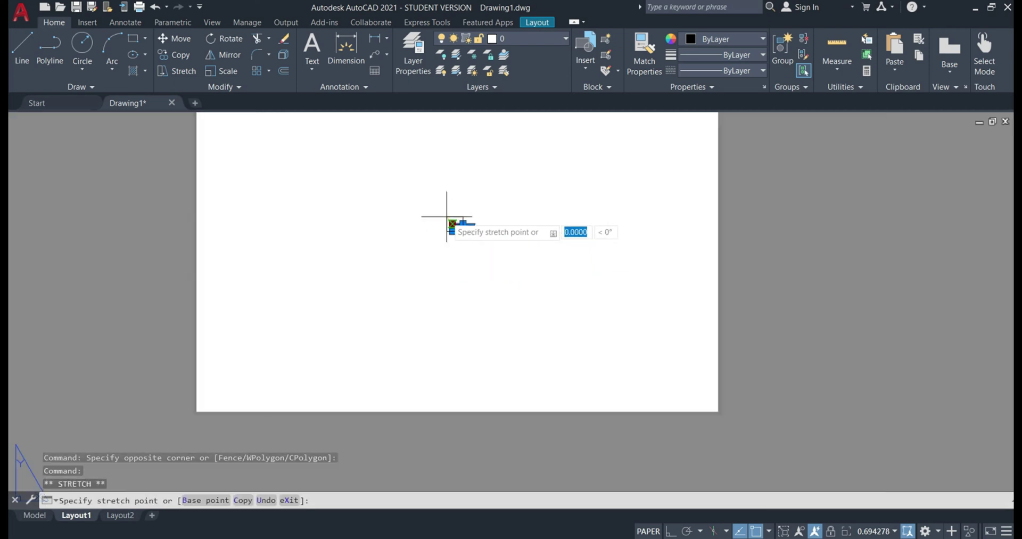
{"action": "middle_click_drag", "start_coordinate": [404, 175], "coordinate": [499, 290]}
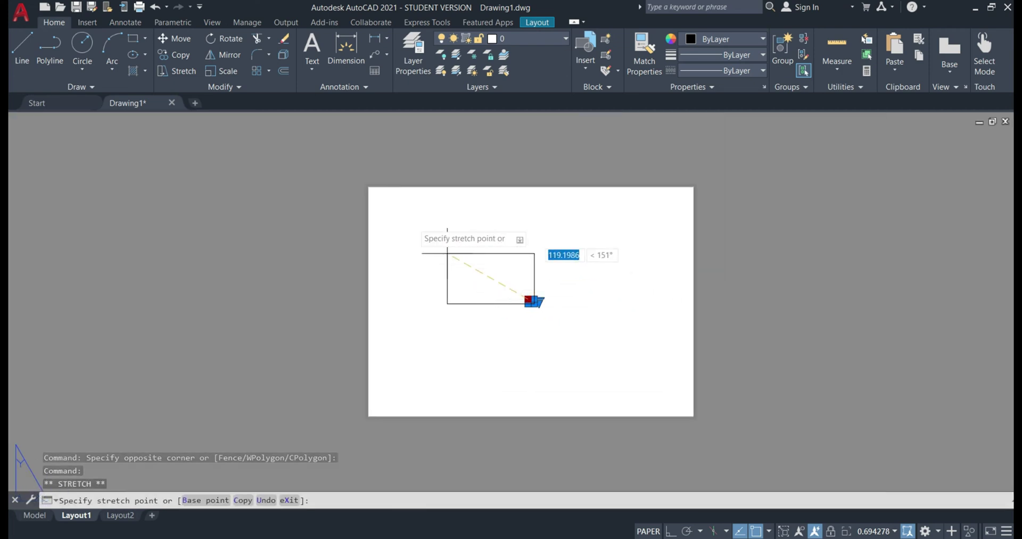
{"action": "left_click", "coordinate": [380, 199]}
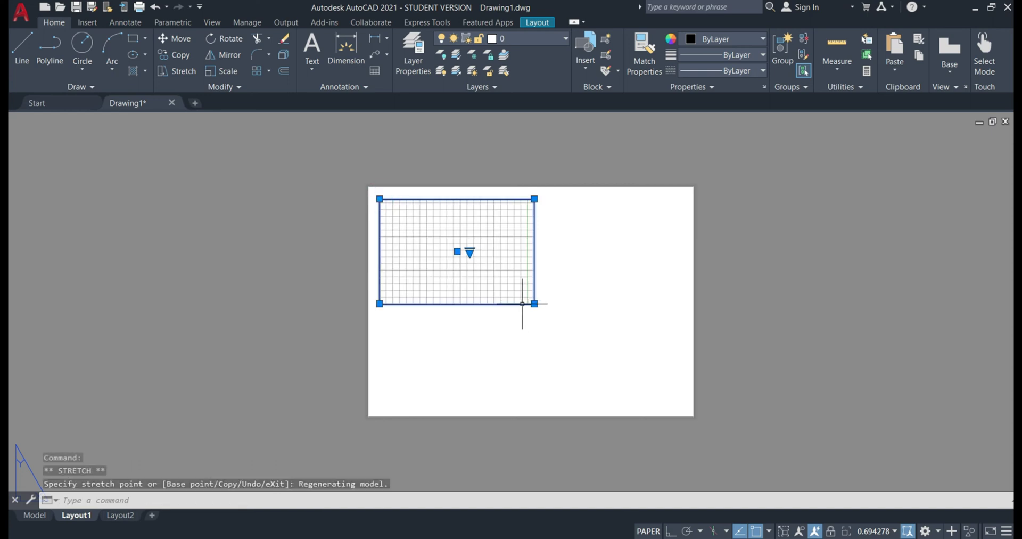
- Stretch the viewport's bottom-right corner to the sheet's bottom-right corner and deselect it
{"action": "left_click", "coordinate": [534, 303]}
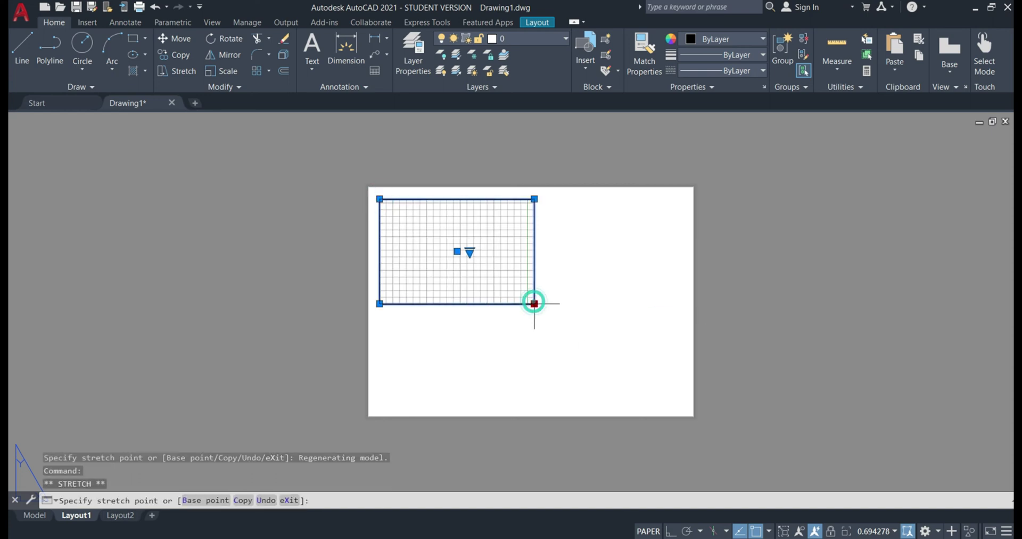
{"action": "left_click", "coordinate": [682, 406]}
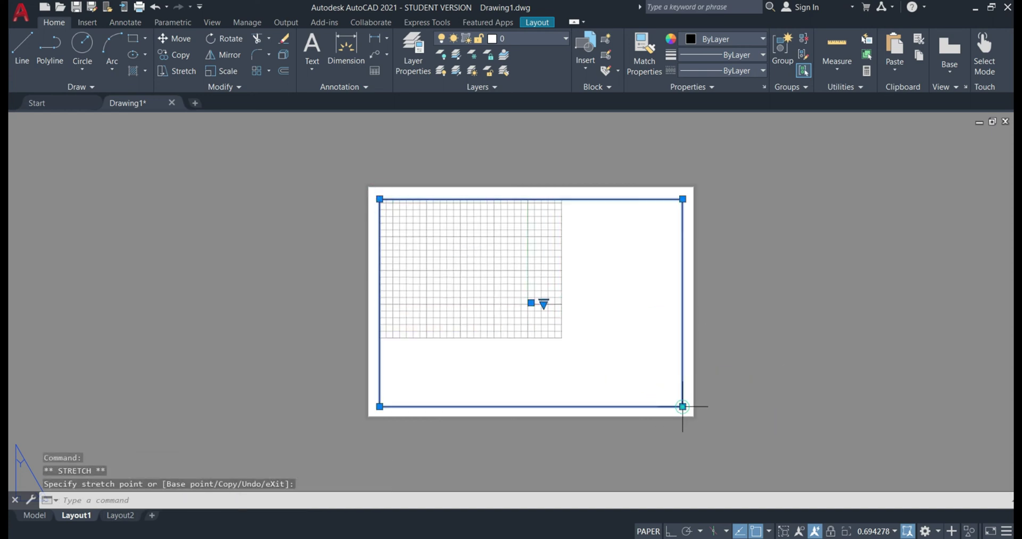
{"action": "left_click", "coordinate": [726, 298]}
{"action": "key", "text": "Escape"}
{"action": "key", "text": "Escape"}
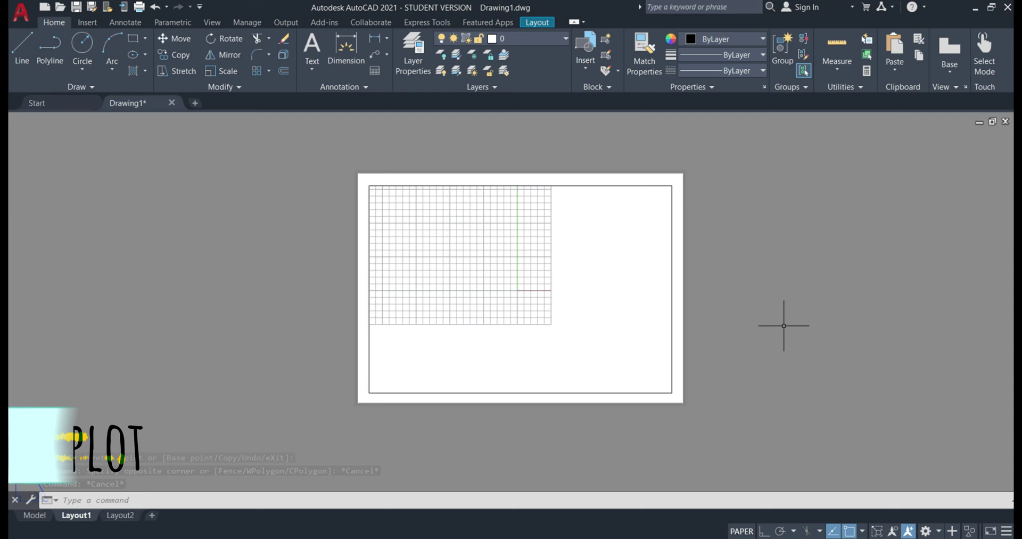
- Run PLOT for Layout1, enable Plot with plot styles, and check the preview
{"action": "type", "text": "PLOT"}
{"action": "key", "text": "Return"}
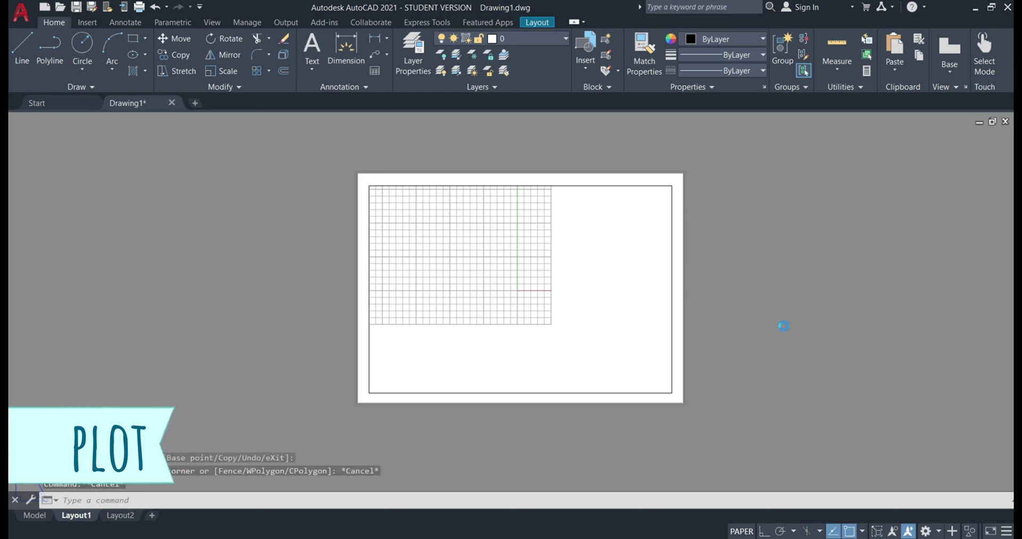
{"action": "left_click", "coordinate": [609, 294]}
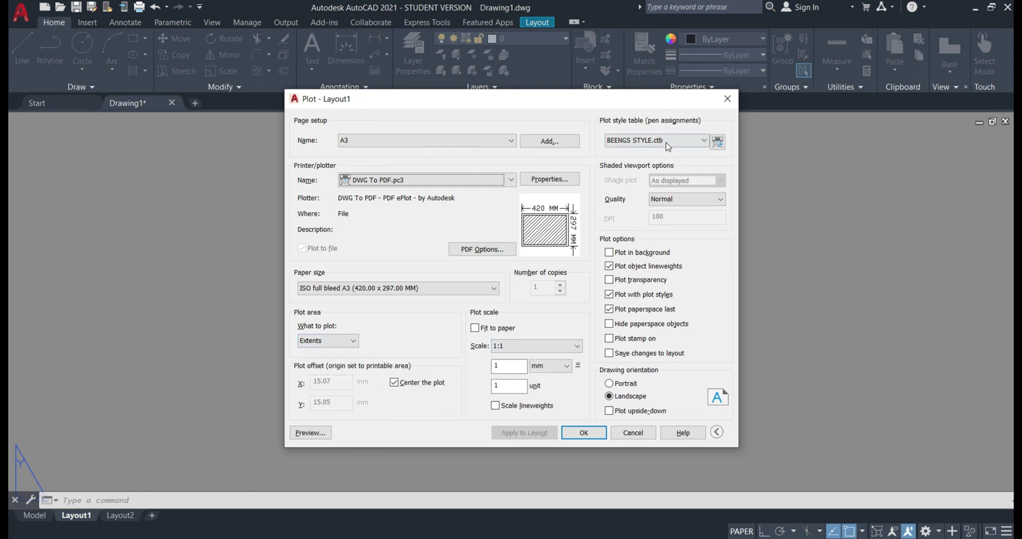
{"action": "left_click", "coordinate": [318, 433]}
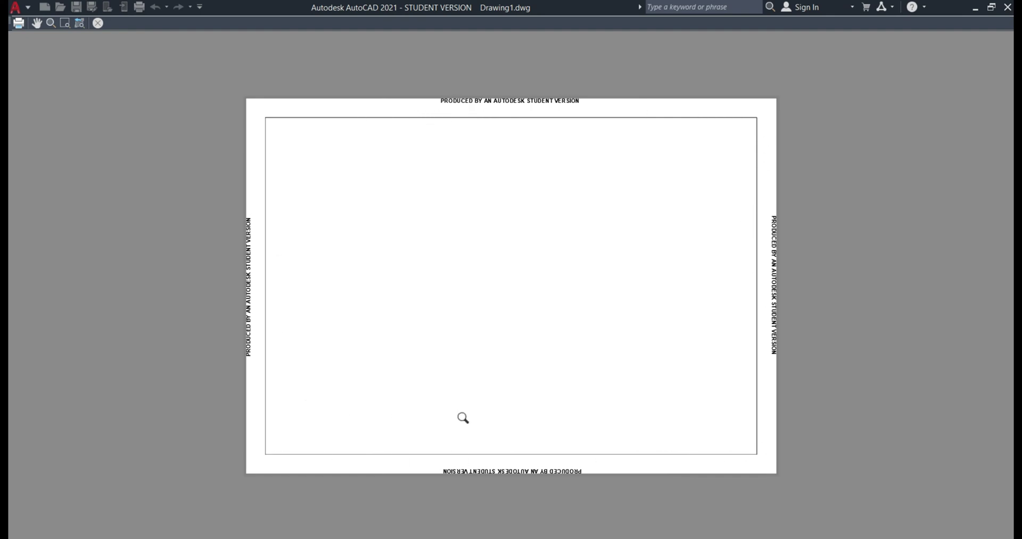
{"action": "key", "text": "Escape"}
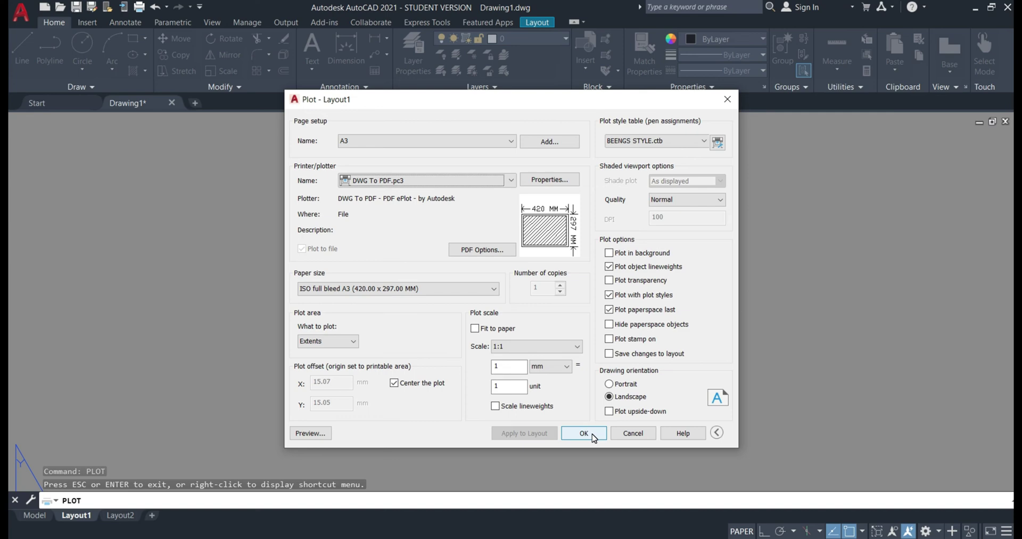
- Start the PDF plot and create and open a new Drawings folder
{"action": "left_click", "coordinate": [593, 435]}
{"action": "left_click", "coordinate": [584, 432]}
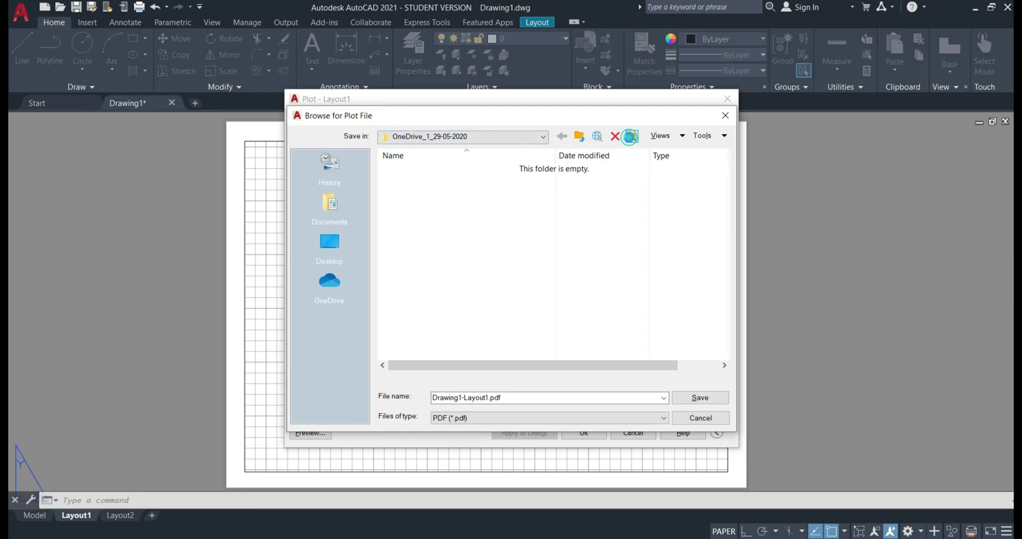
{"action": "left_click", "coordinate": [631, 136]}
{"action": "type", "text": "Drawings"}
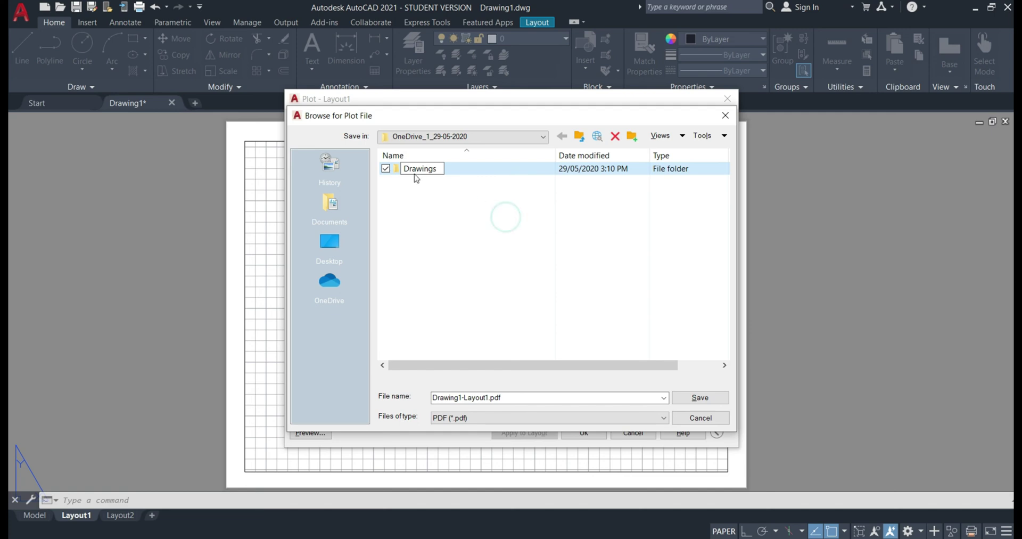
{"action": "left_click", "coordinate": [471, 173]}
{"action": "double_click", "coordinate": [470, 168]}
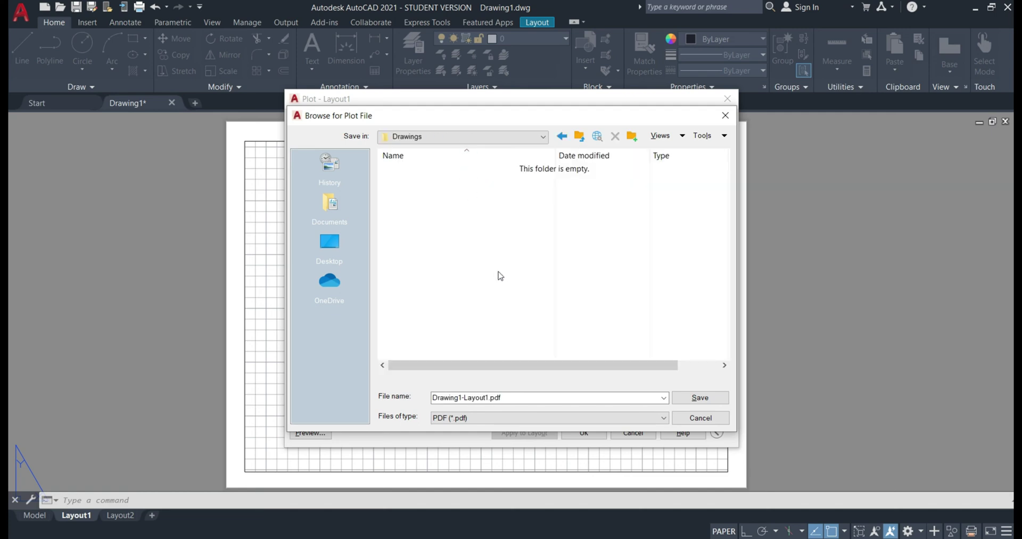
- Save the PDF as beengs_drawing1 in the Drawings folder
{"action": "mouse_move", "coordinate": [503, 398]}
{"action": "left_mouse_down"}
{"action": "mouse_move", "coordinate": [437, 399]}
{"action": "mouse_move", "coordinate": [491, 398]}
{"action": "left_mouse_up"}
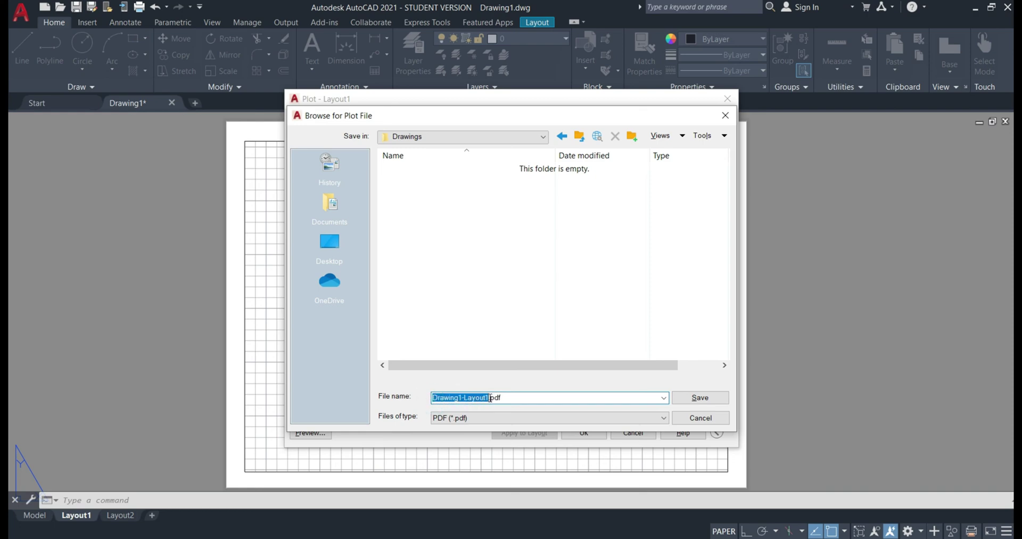
{"action": "type", "text": "beengs_d"}
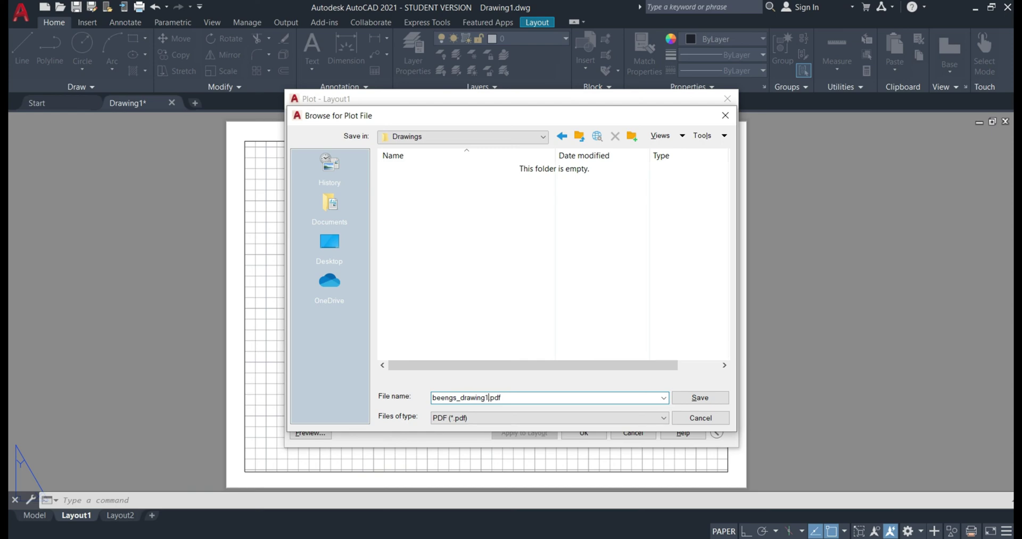
{"action": "left_click", "coordinate": [713, 397]}
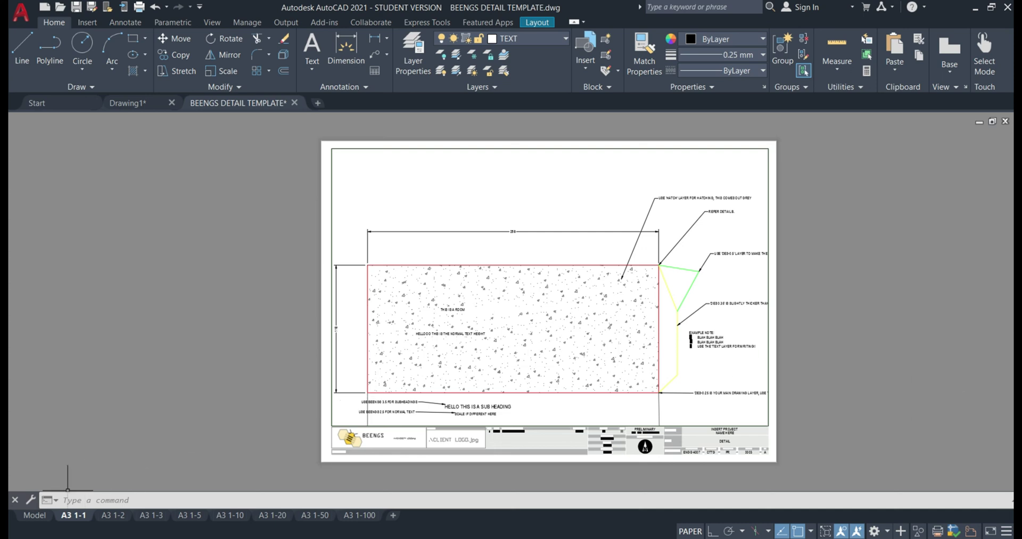
- Open the A3 1-1 layout's page setup for modification and preview its plot
{"action": "right_click", "coordinate": [80, 523]}
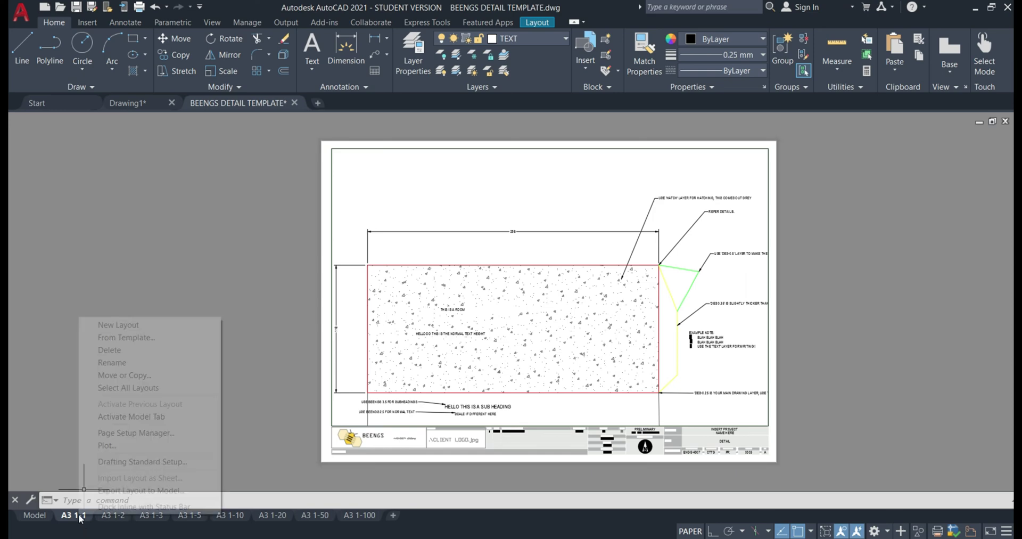
{"action": "left_click", "coordinate": [151, 436]}
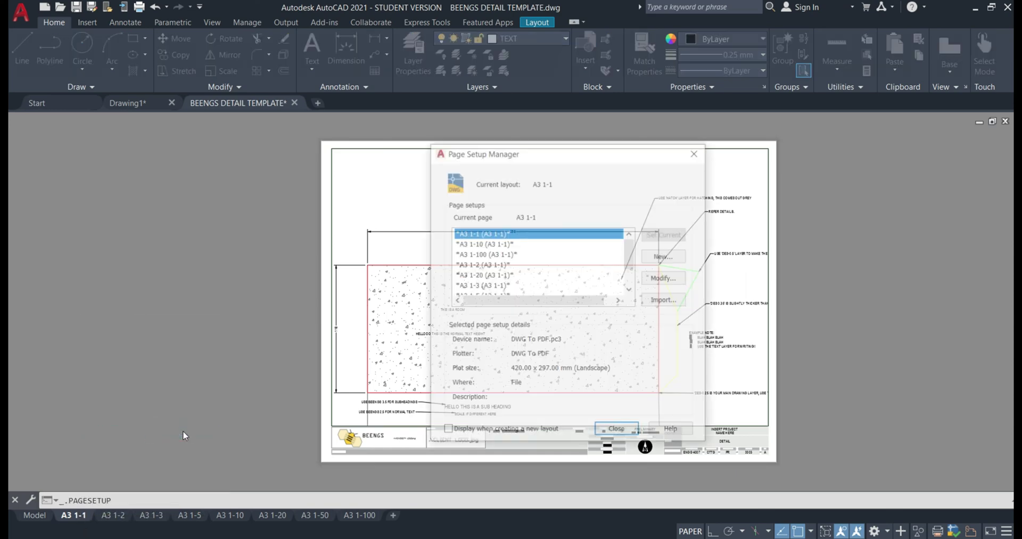
{"action": "left_click", "coordinate": [665, 278]}
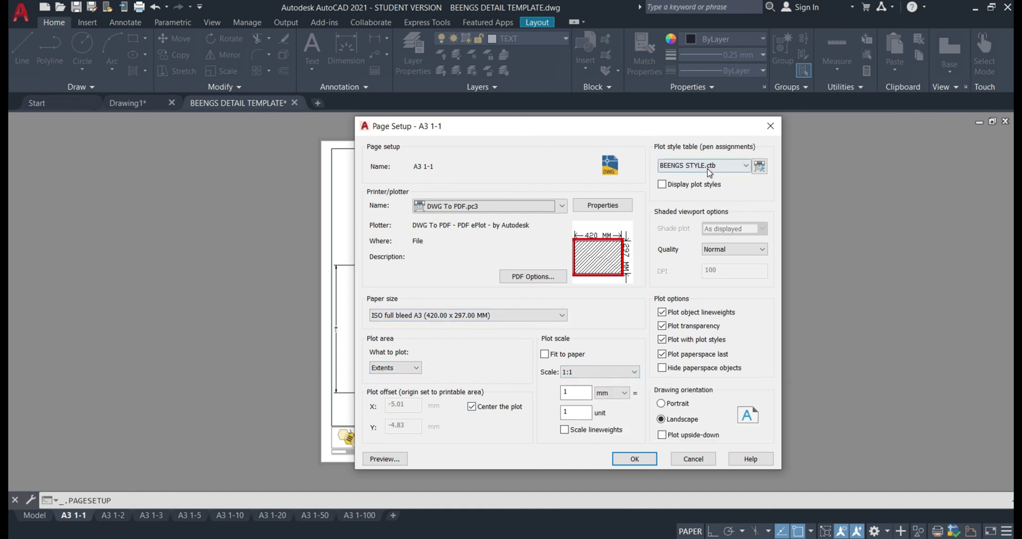
{"action": "left_click", "coordinate": [387, 460]}
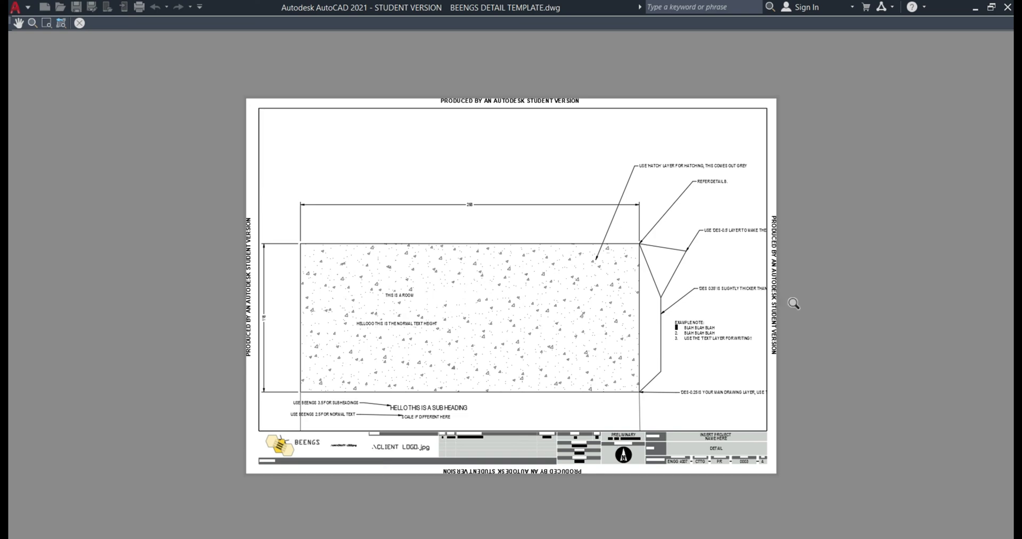
{"action": "key", "text": "Escape"}
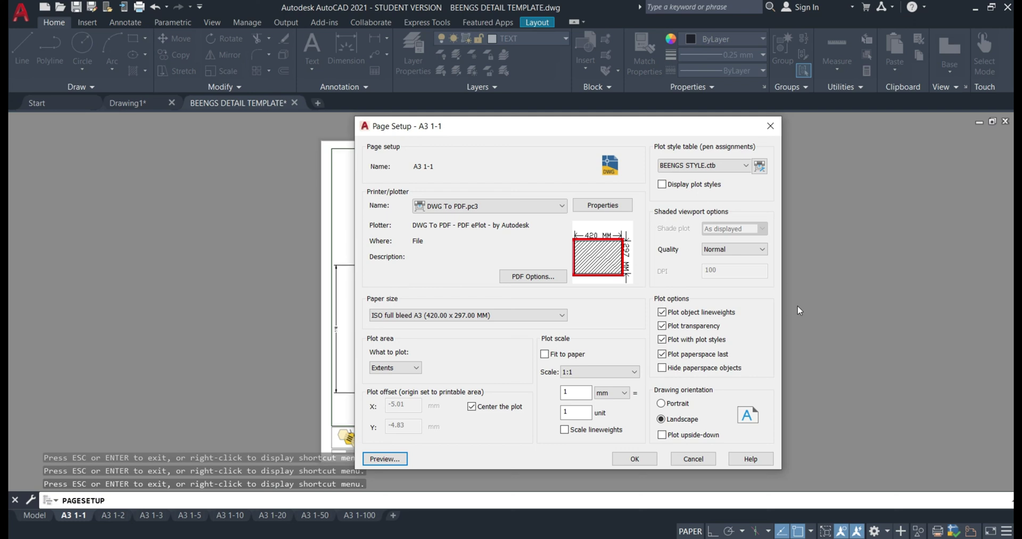